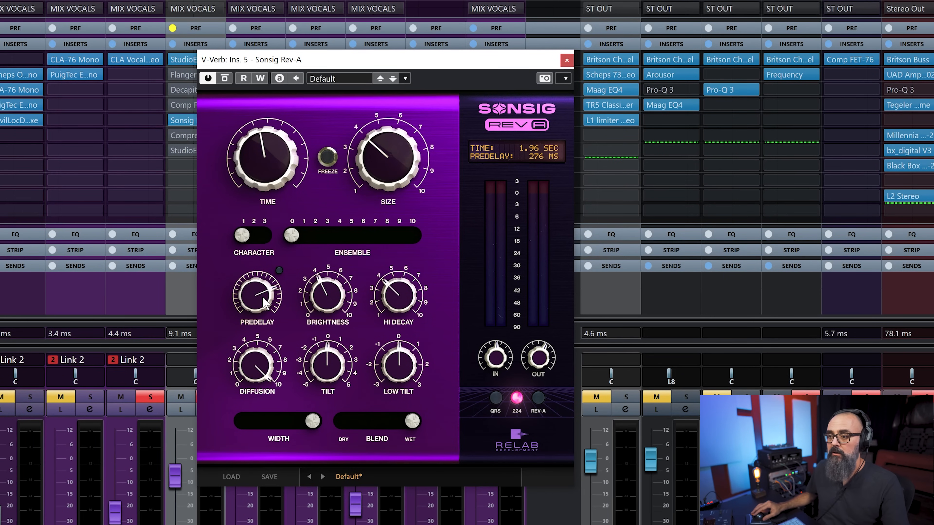
Step: Set the Sonsig Rev-A reverb's predelay to 49 ms and toggle the switch beside the predelay control
left_click_drag(265, 303, 265, 304)
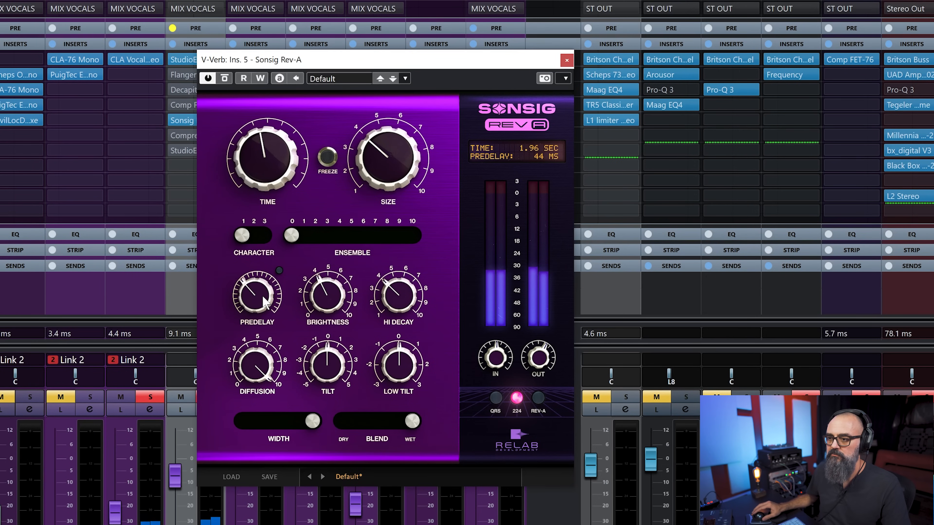
scroll(265, 303, "up", 5)
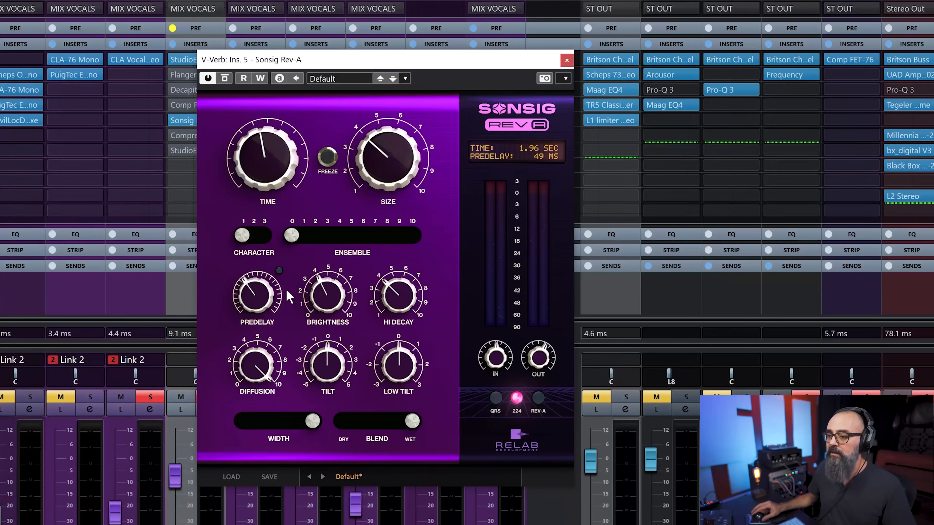
left_click(279, 270)
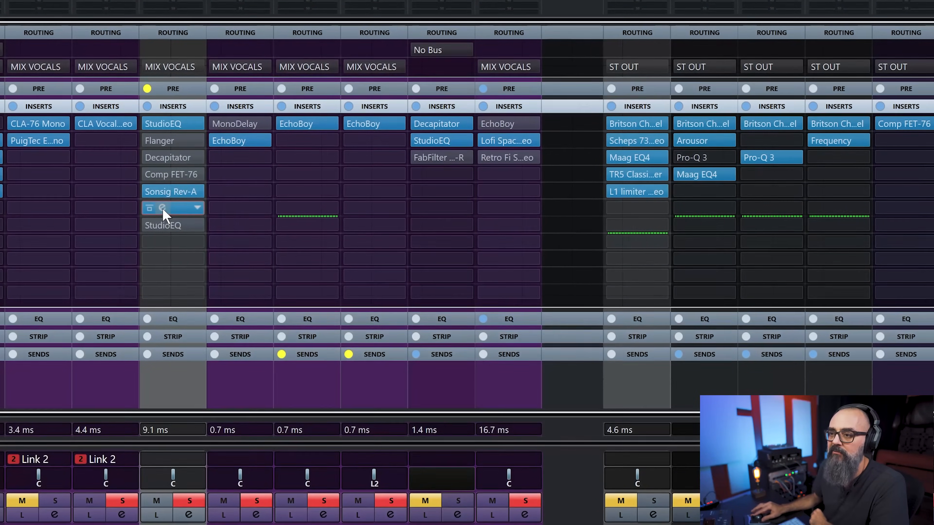
Step: Open the Compressor in V-Verb's sixth insert and review its side-chain routing and source
left_click(163, 209)
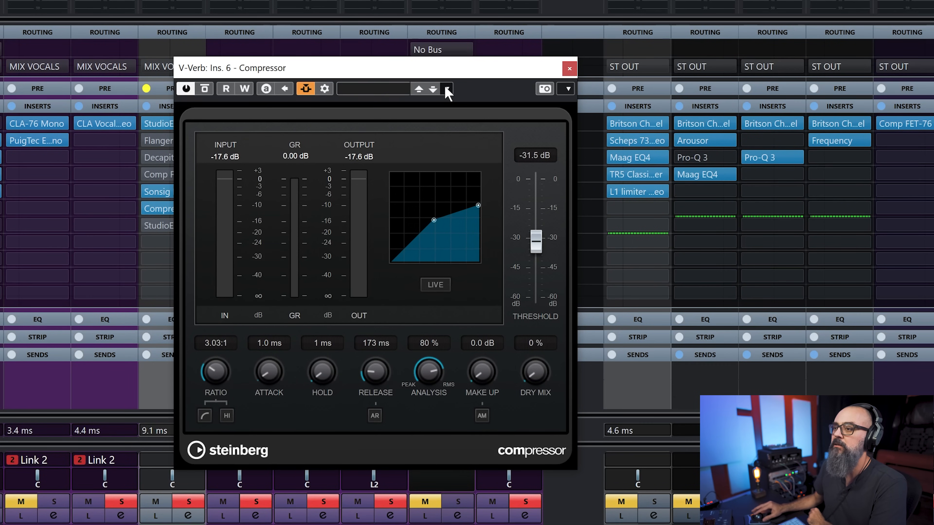
left_click(323, 94)
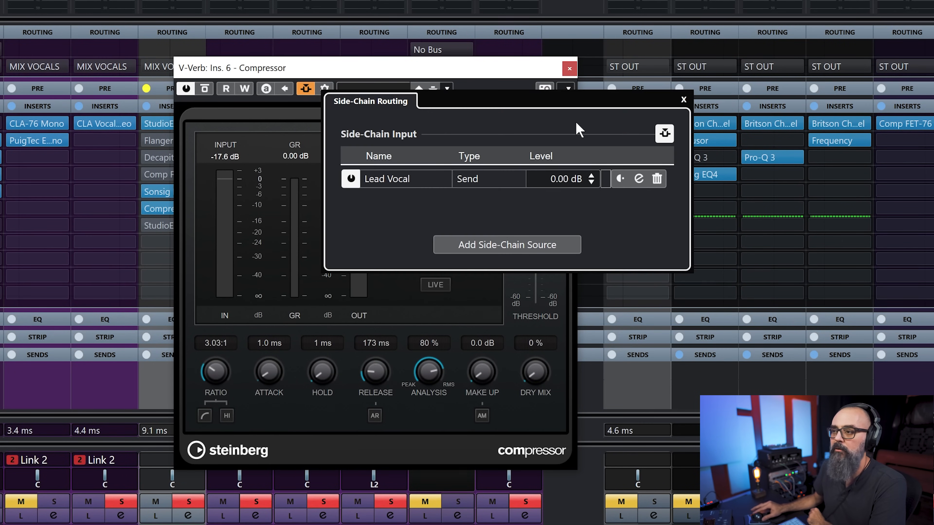
left_click(452, 76)
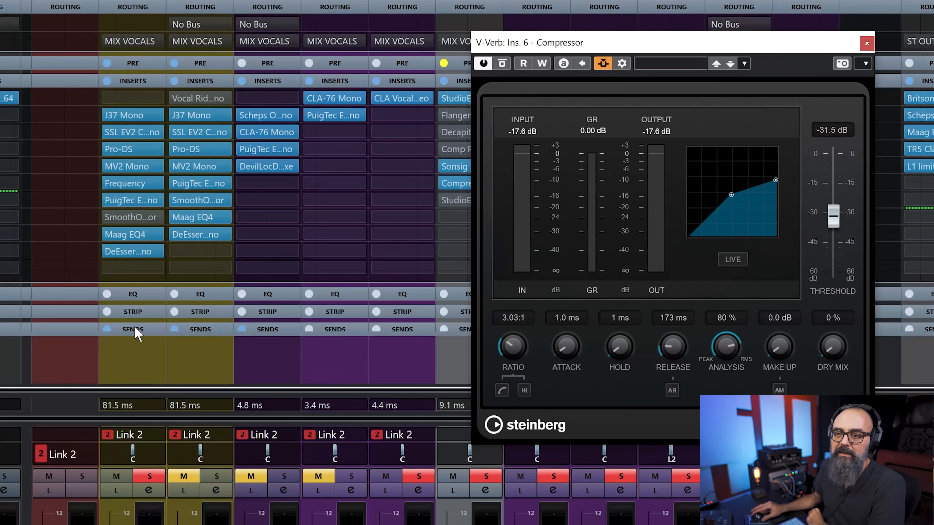
Step: Inspect the Lead Vocal channel's sends and the destination list of its side-chain send
scroll(135, 330, "down", 5)
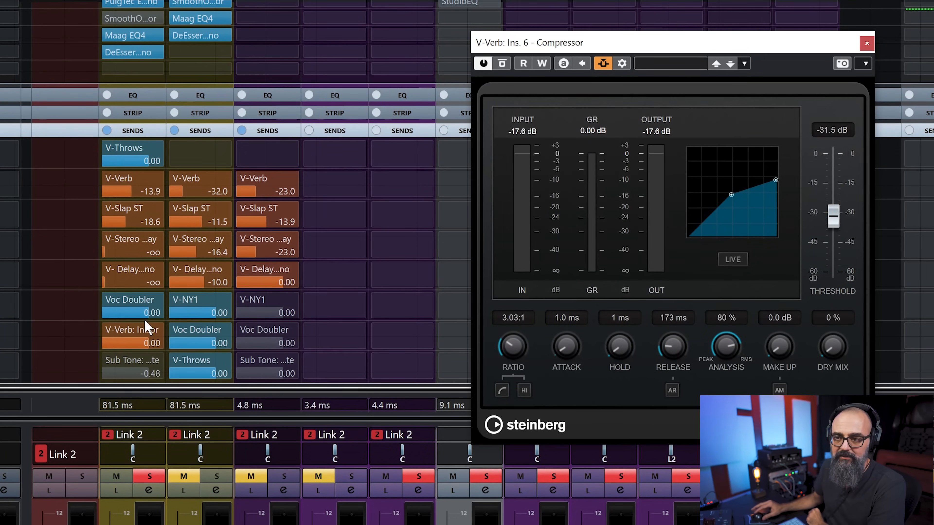
mouse_move(117, 332)
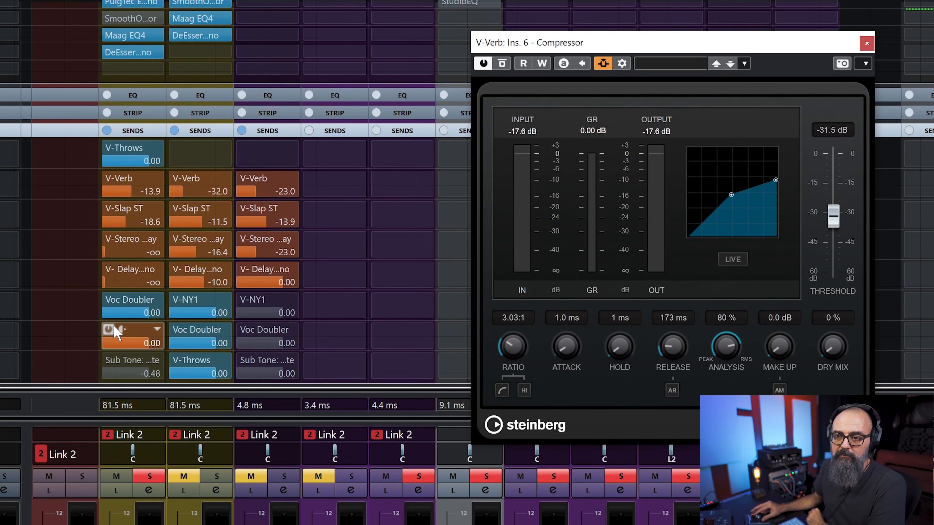
left_click(157, 329)
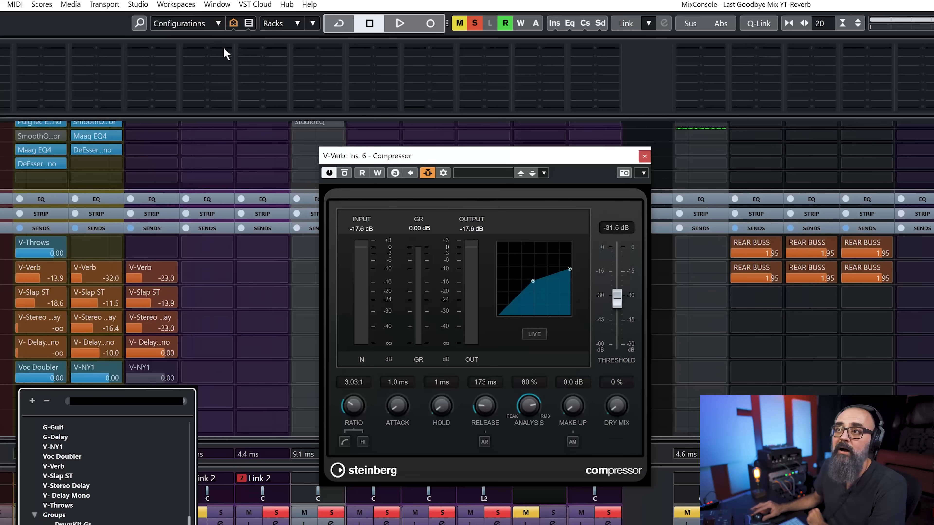
left_click(329, 2)
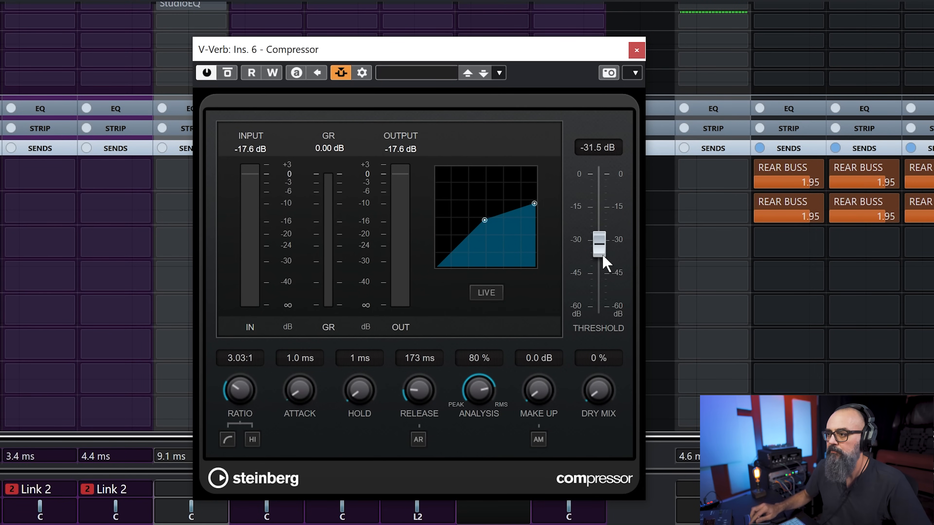
Step: Set the V-Verb compressor's threshold to -38.2 dB and release to 104 ms, and close its editor
left_click_drag(602, 252, 601, 295)
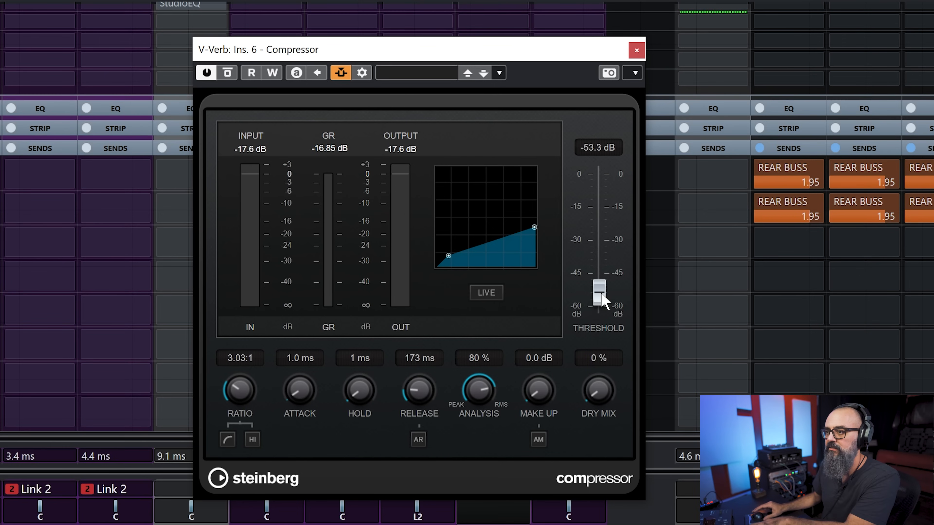
left_click_drag(603, 300, 602, 246)
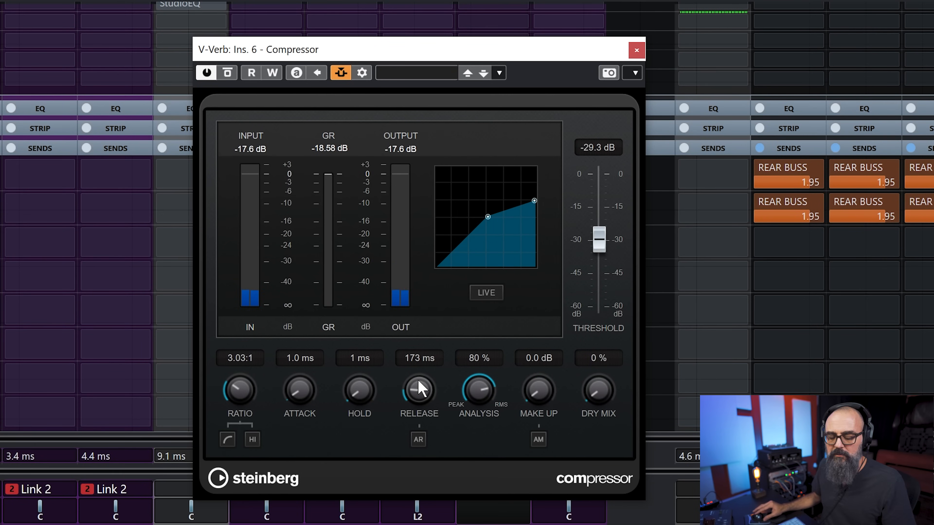
scroll(420, 389, "down", 2)
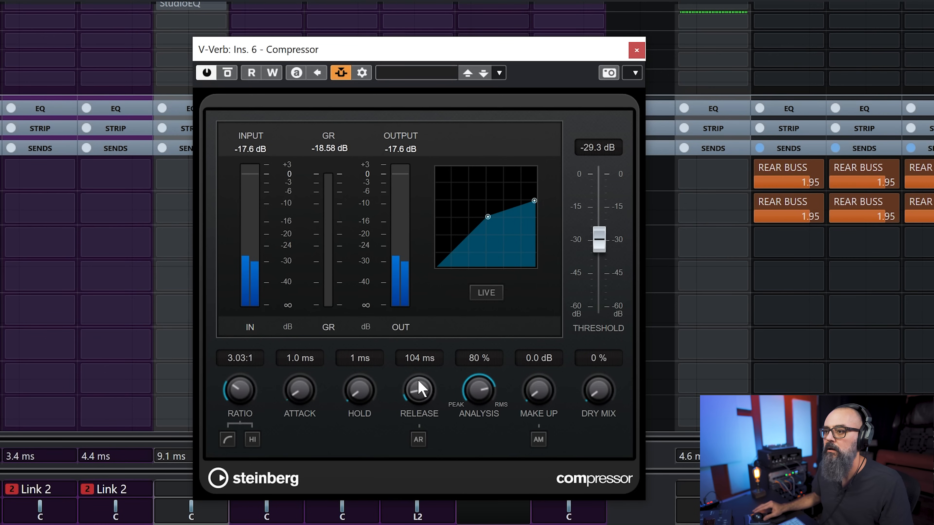
left_click_drag(611, 237, 604, 256)
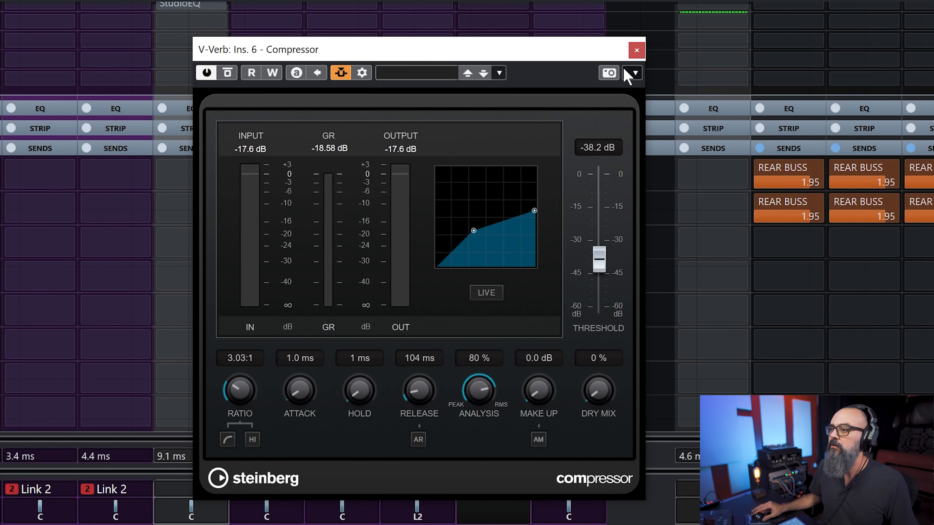
left_click(636, 51)
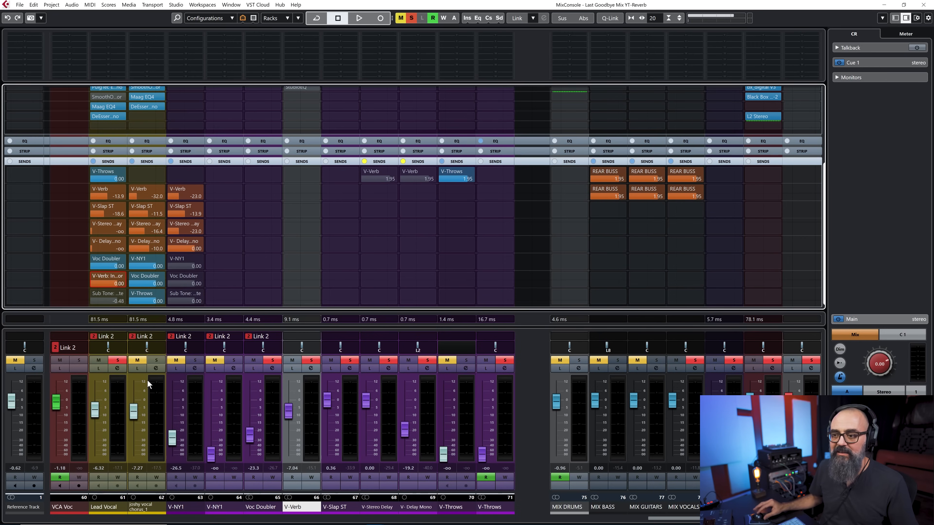
Step: Clear the Lead Vocal solo and audition the V-Verb reverb in the full mix
left_click(111, 361)
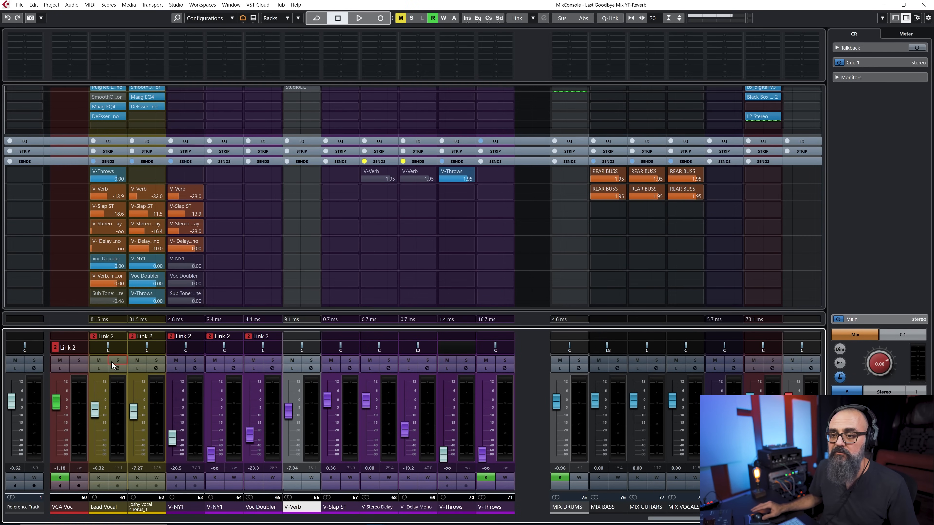
left_click(287, 162)
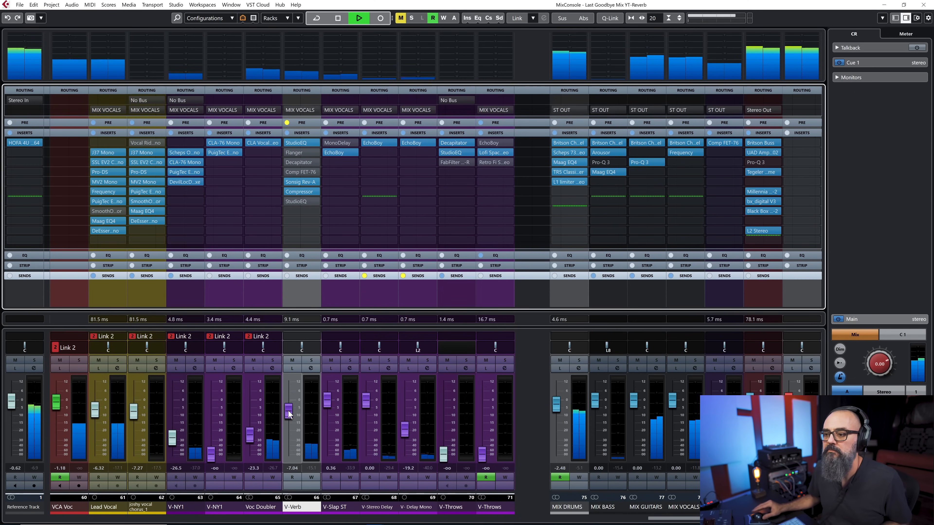
key("space")
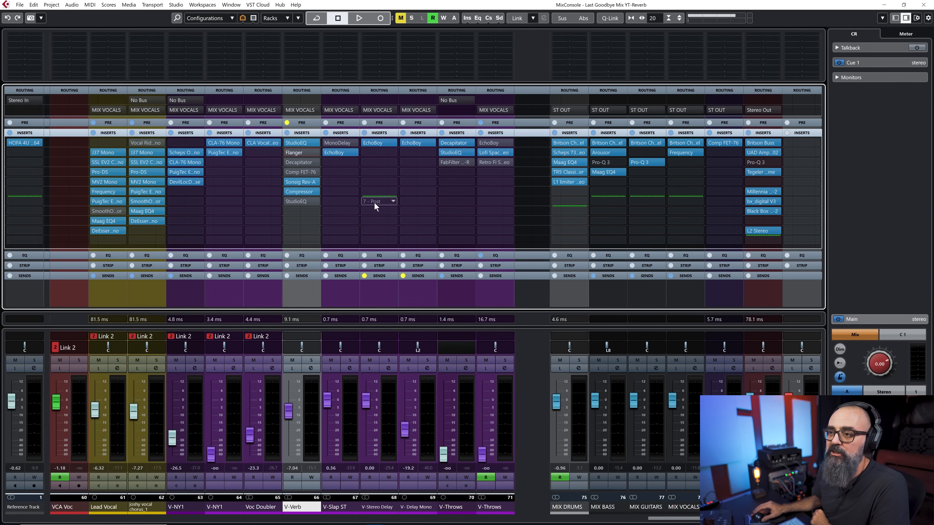
Step: Activate the Flanger in V-Verb's second insert and review its settings
left_click(296, 152)
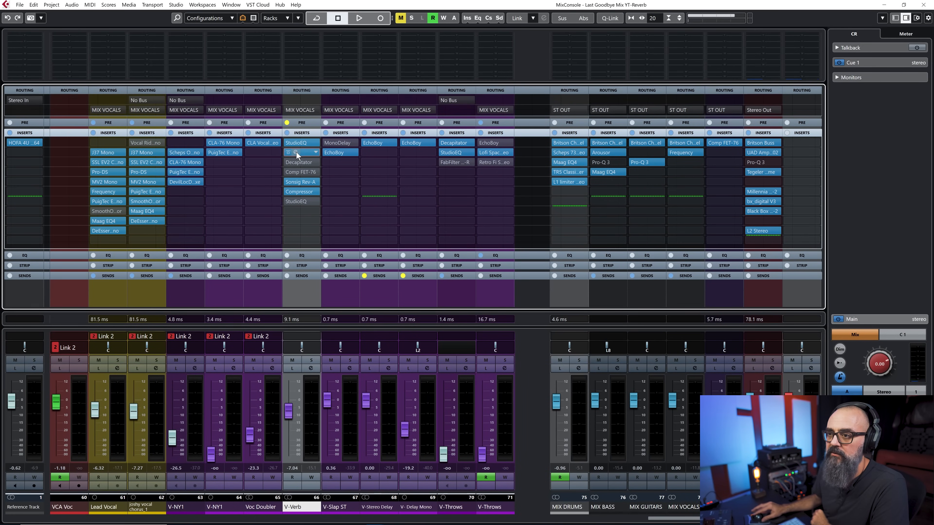
left_click(296, 153)
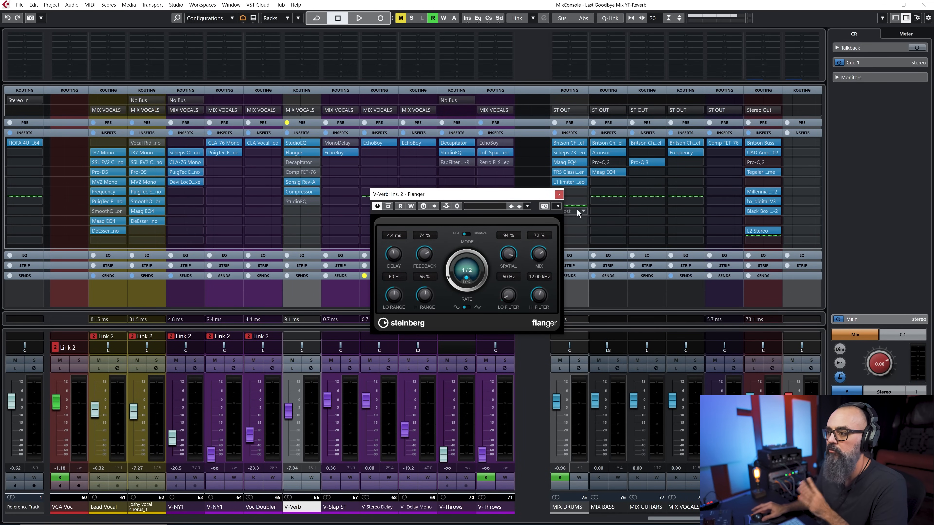
left_click(559, 195)
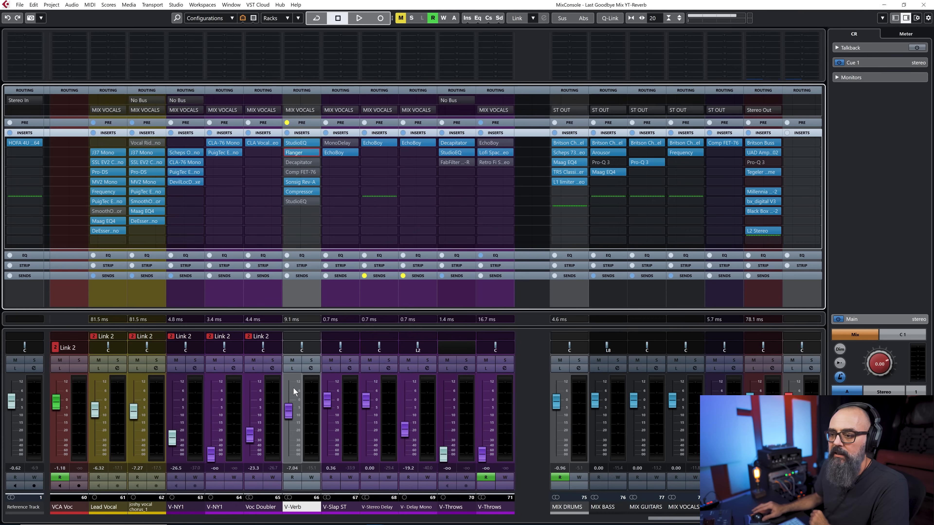
Step: Enable Listen on the V-Verb channel and audition the flanged reverb within the mix
left_click(293, 368)
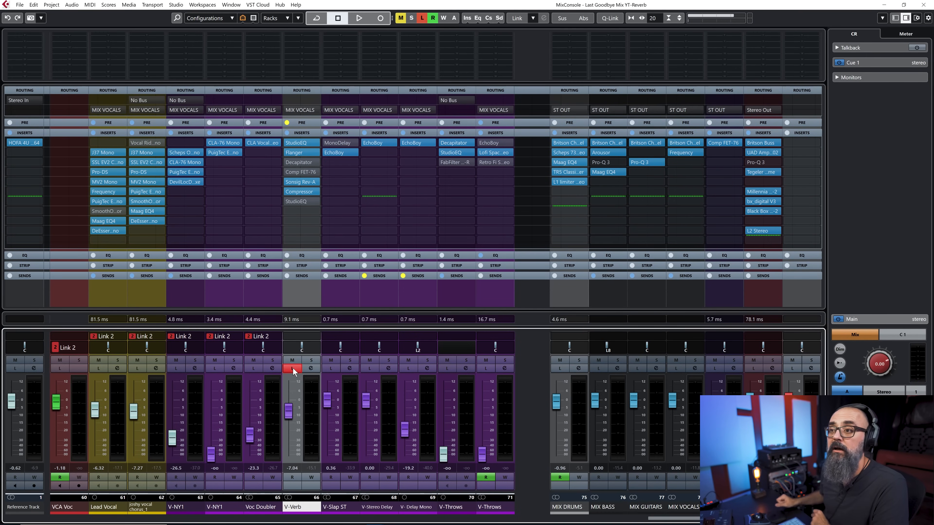
key("space")
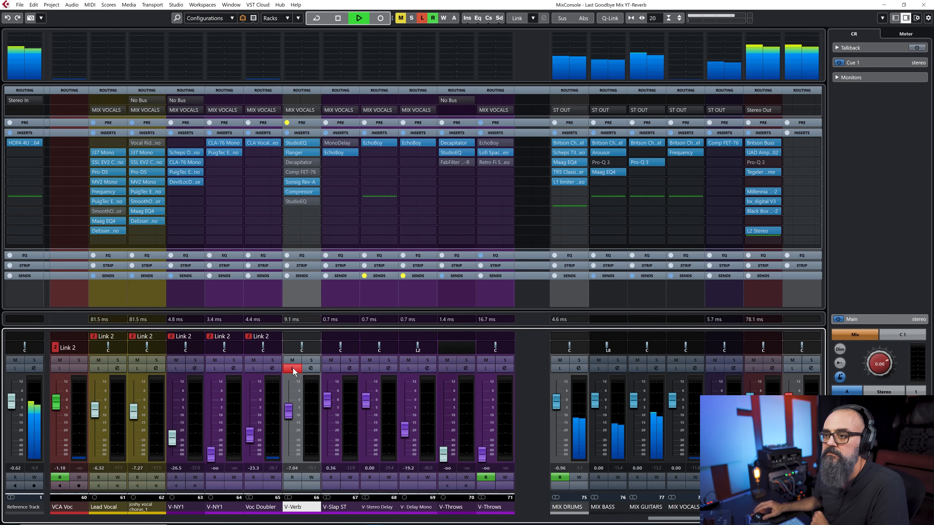
key("space")
Step: Switch off V-Verb's Compressor and compare playback with Sonsig Rev-A bypassed and re-enabled
left_click(290, 191)
left_click(288, 182)
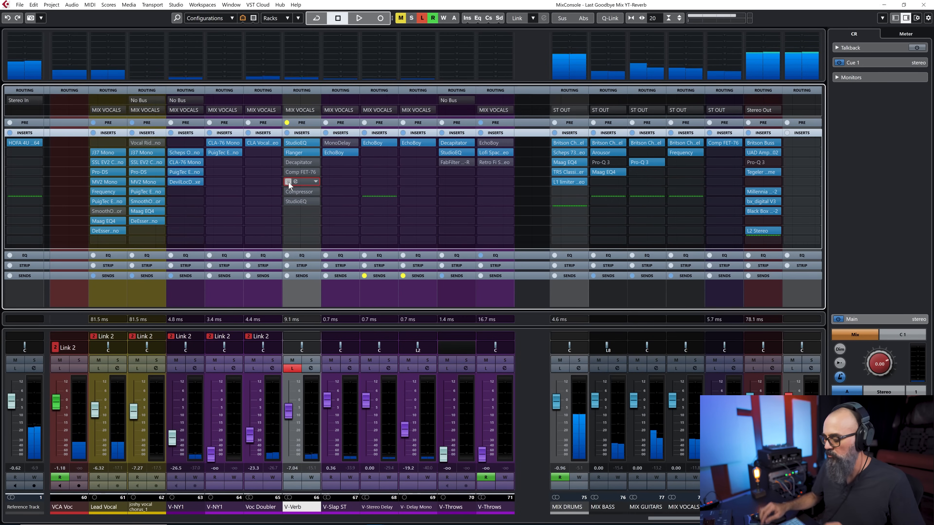
key("space")
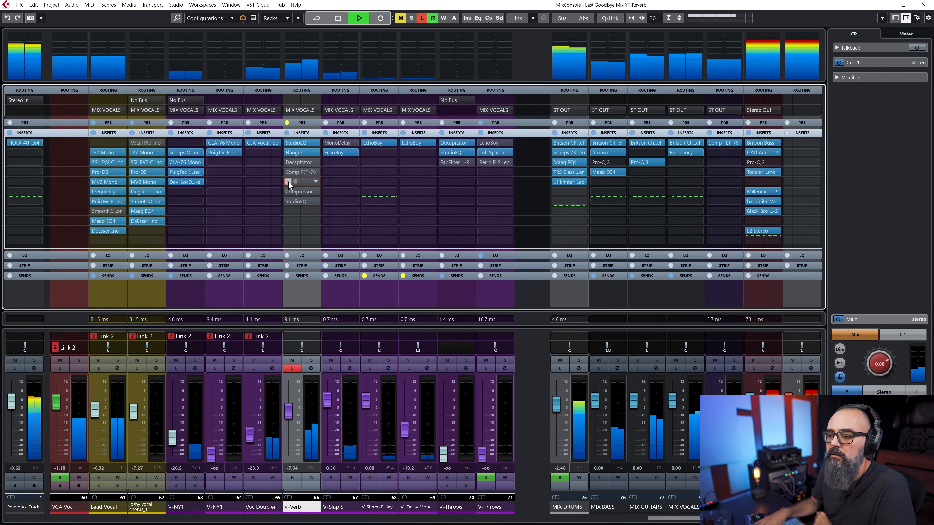
key("space")
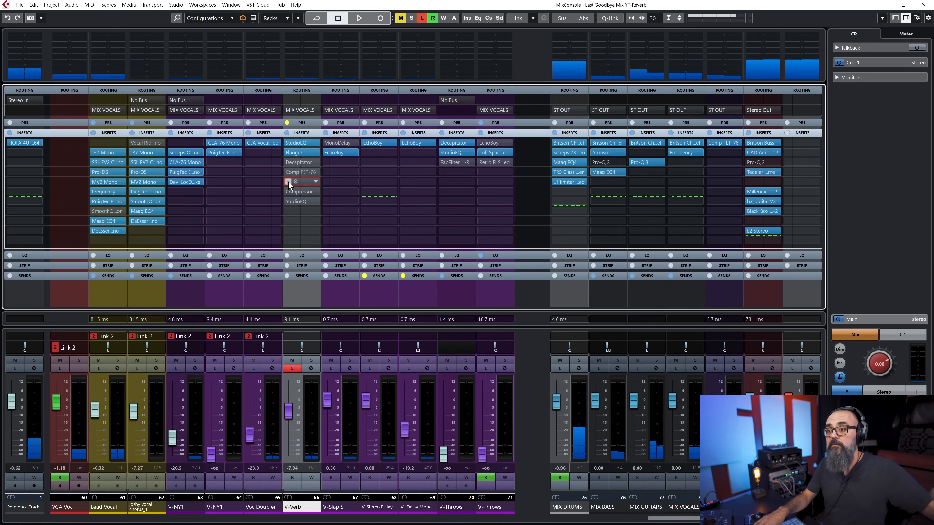
left_click(288, 182)
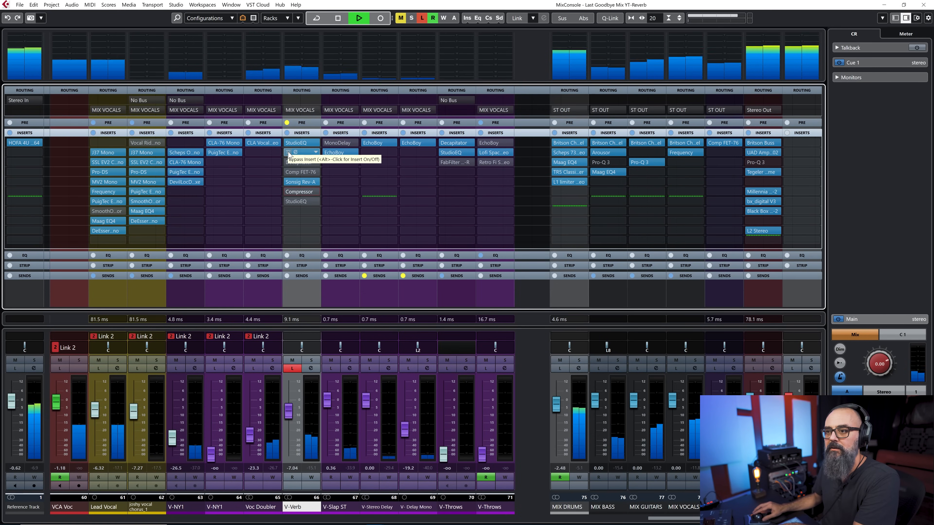
Step: Play the mix again to judge the Flanger's effect on the V-Verb reverb
key("space")
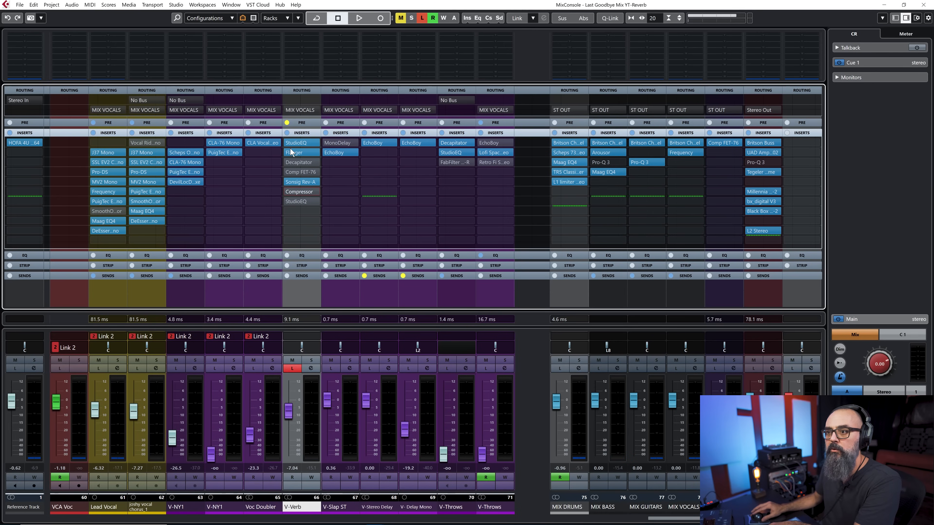
key("space")
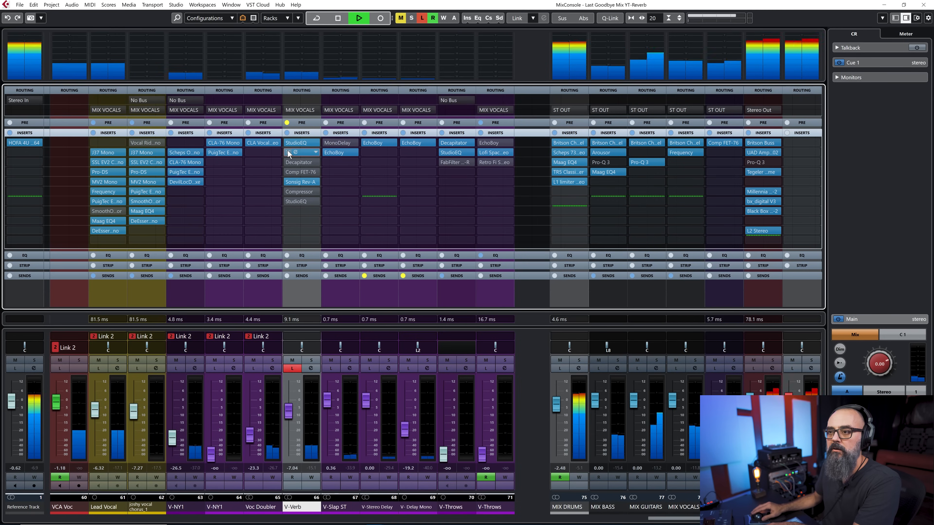
key("space")
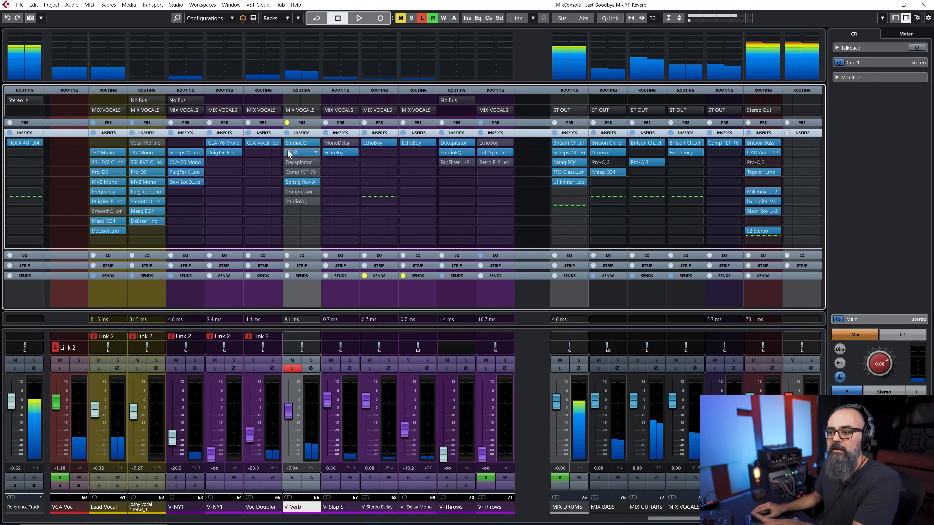
Step: Turn off Listen on V-Verb and solo Lead Vocal to audition its flanged reverb
left_click(292, 368)
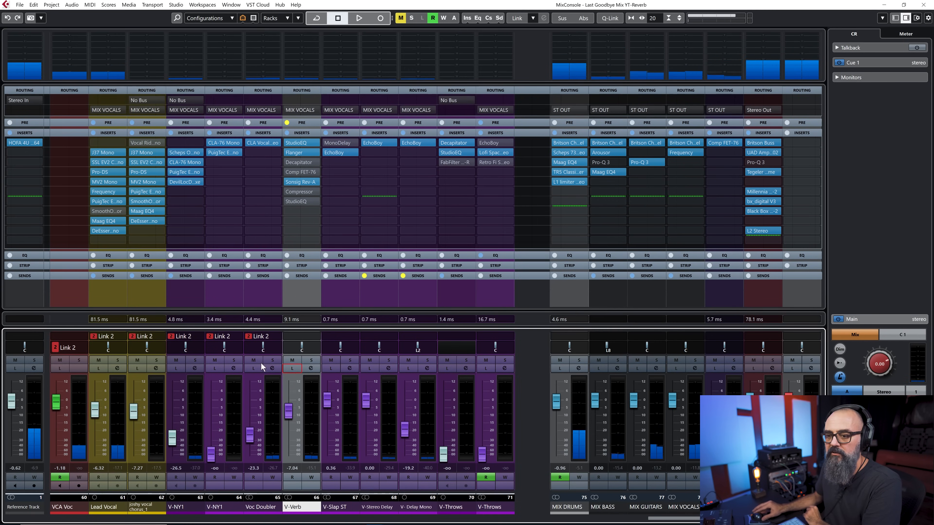
left_click(118, 360)
key("space")
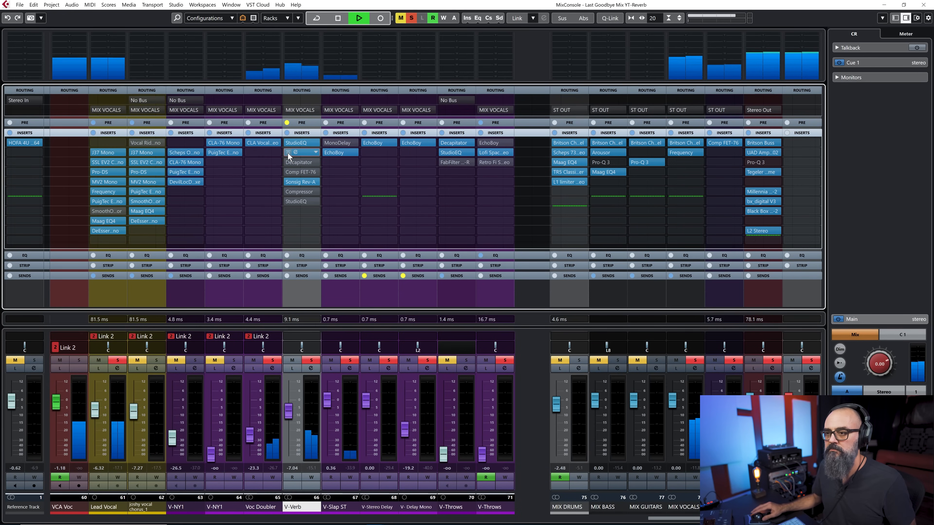
key("space")
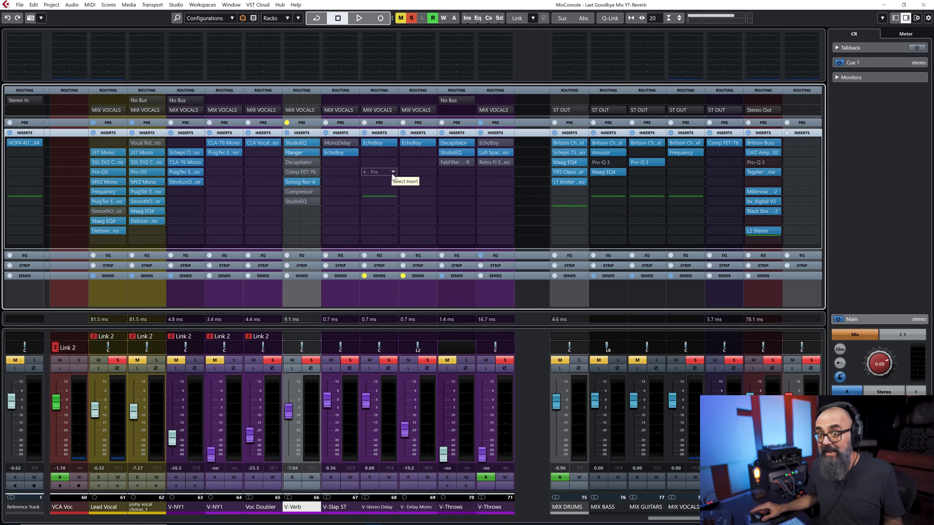
Step: Activate the Decapitator in V-Verb's third insert with bypass on, and review its saturation settings
left_click(297, 162)
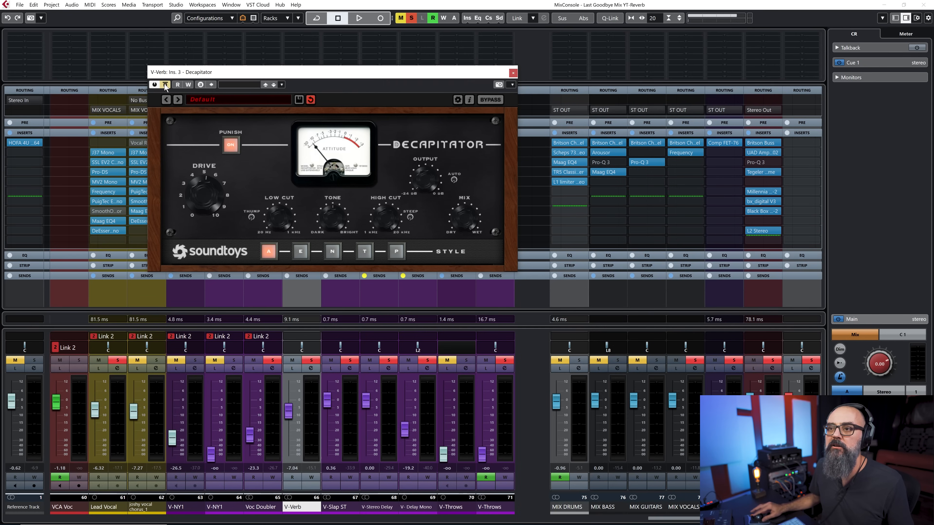
left_click(513, 72)
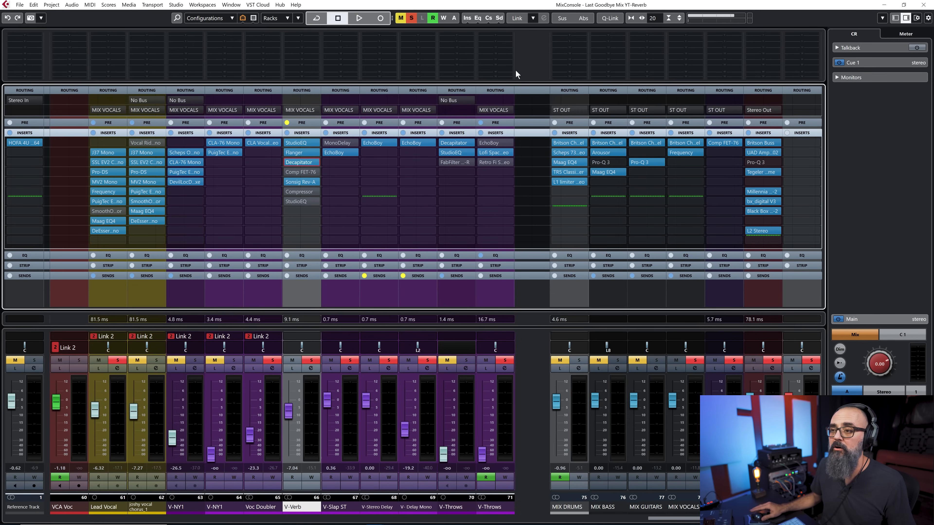
Step: Audition the Decapitator's saturation on V-Verb with Lead Vocal soloed and in the full mix, and close the plug-in window
key("space")
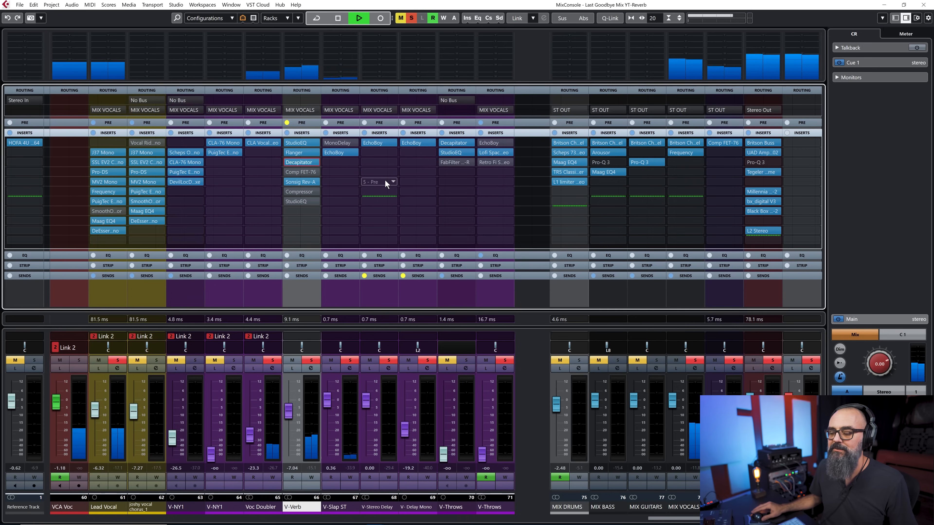
left_click(118, 361)
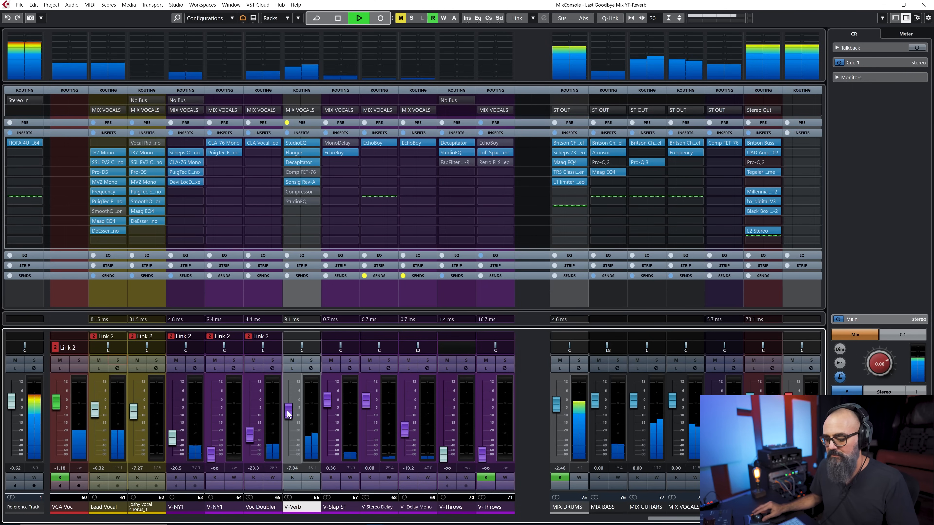
key("space")
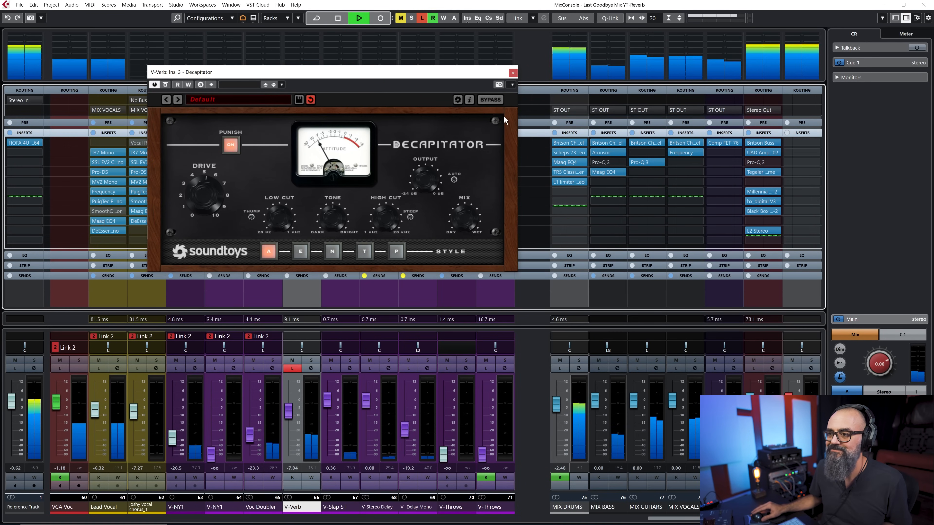
key("space")
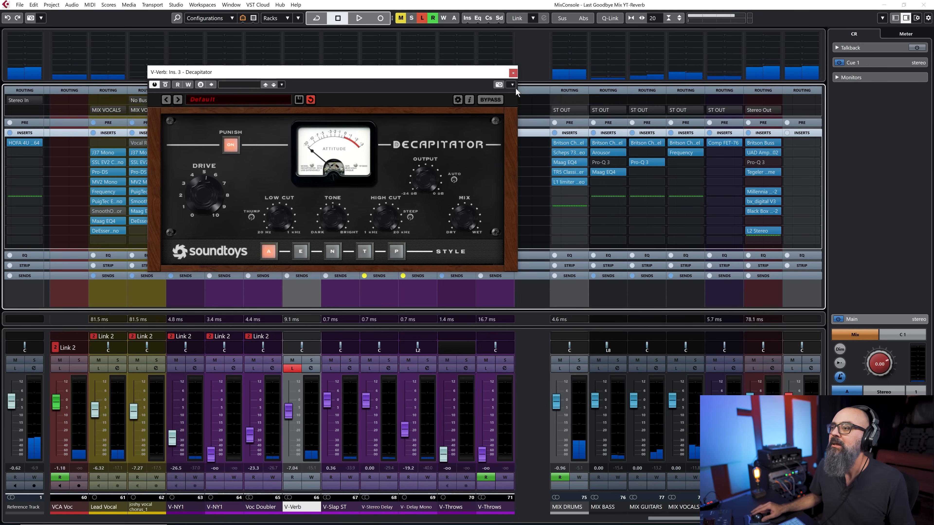
left_click(513, 72)
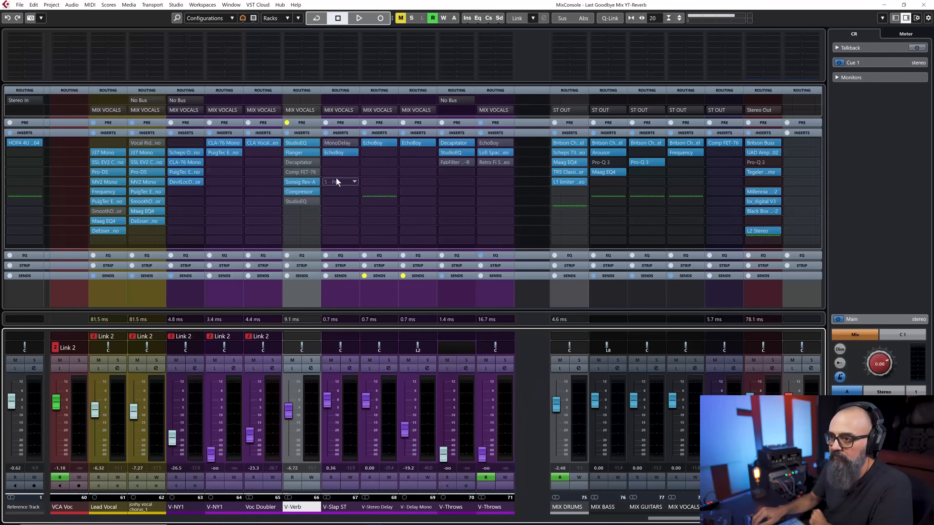
Step: Open Comp FET-76 in V-Verb's fourth insert during playback, and turn off its bypass to hear it in the full mix
key("space")
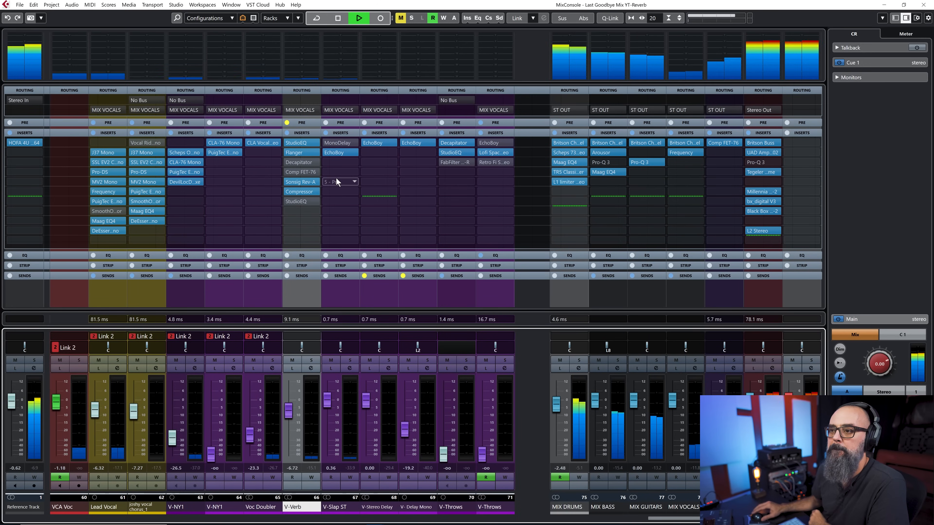
left_click(299, 172)
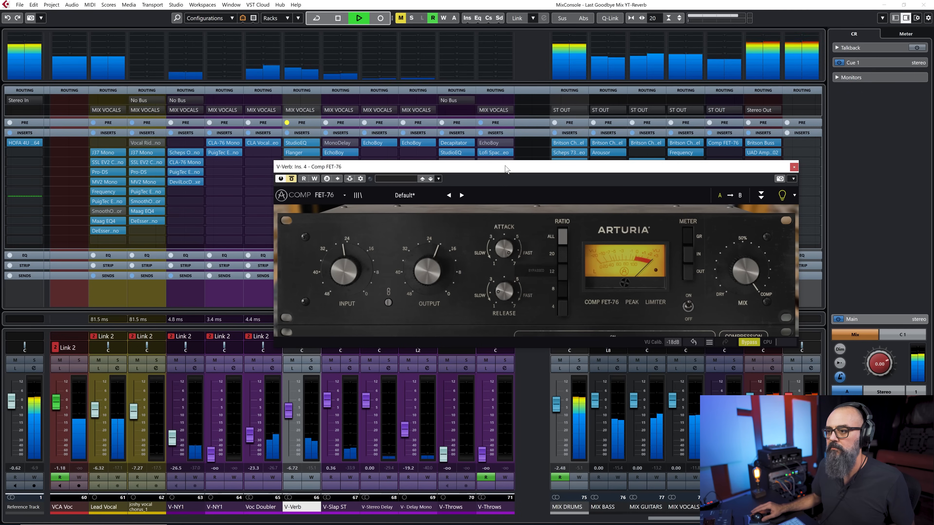
key("space")
left_click(292, 179)
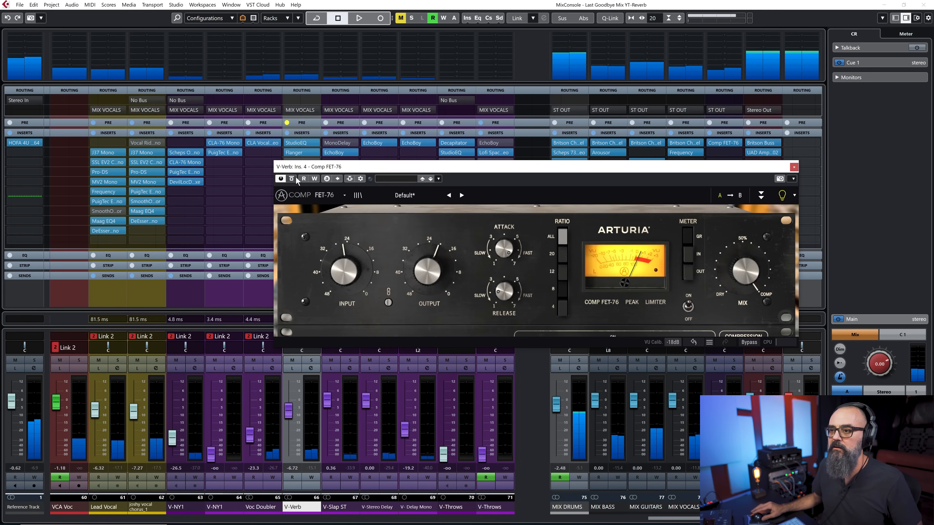
key("space")
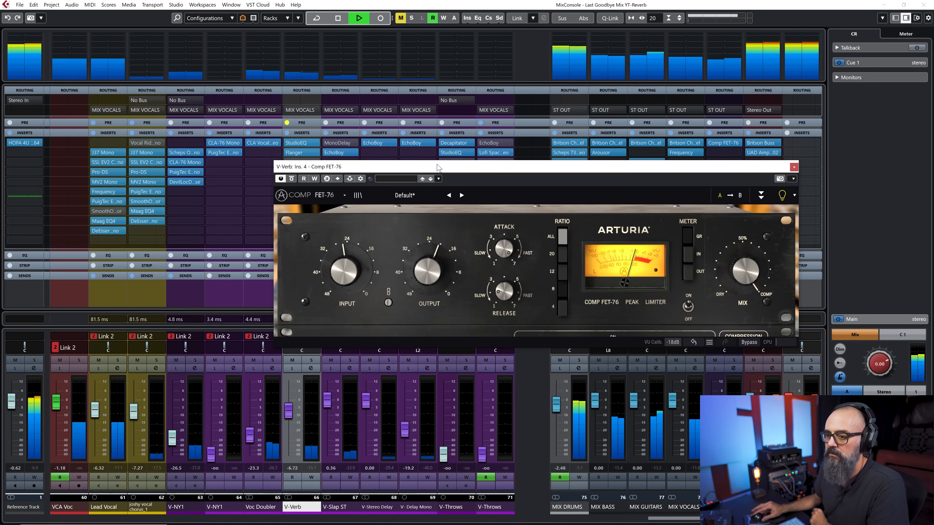
Step: Solo Lead Vocal to audition the reverb compressed by Comp FET-76, and clear the solos on V-Verb and Lead Vocal
left_click(118, 361)
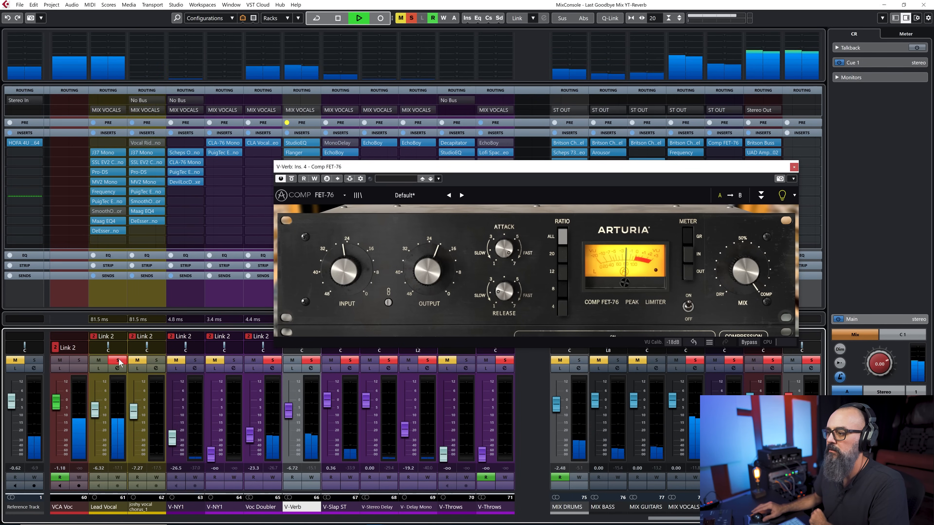
key("space")
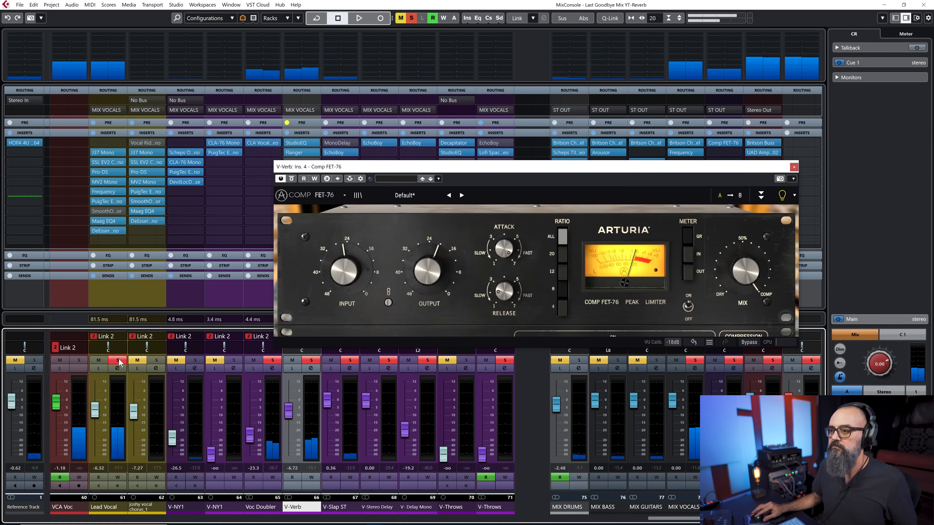
left_click(794, 168)
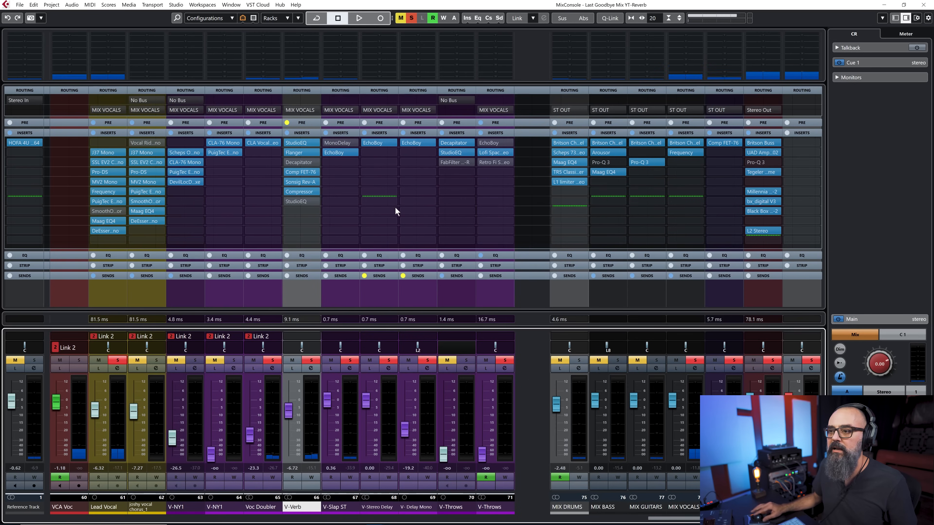
left_click(311, 358)
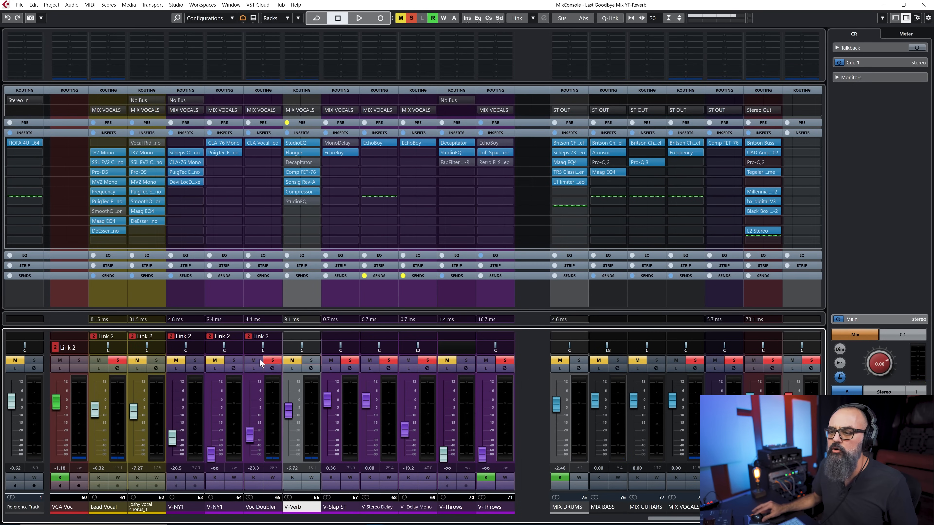
left_click(117, 360)
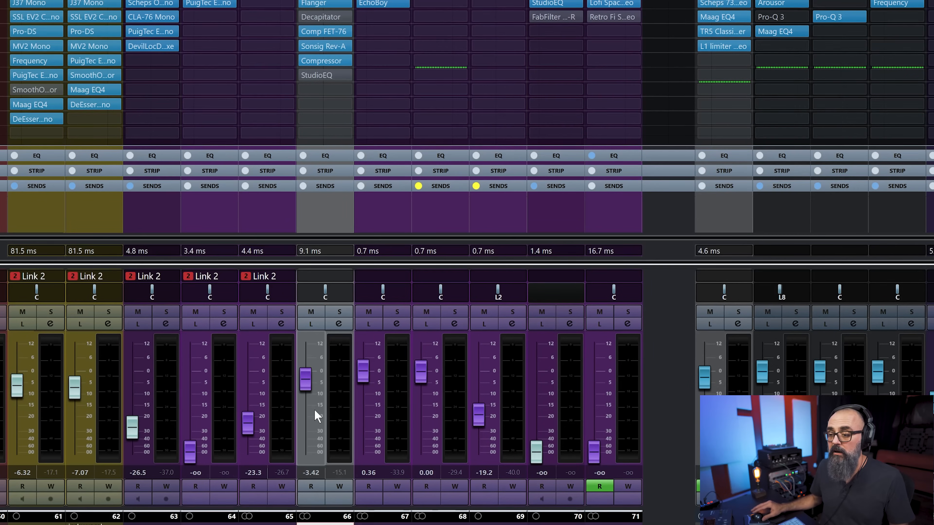
Step: Ride the V-Verb fader down to about -25.2 dB and back up to demonstrate reverb levels, settling at -5.76 dB
left_click_drag(304, 384, 306, 396)
scroll(304, 391, "down", 8)
scroll(304, 391, "up", 12)
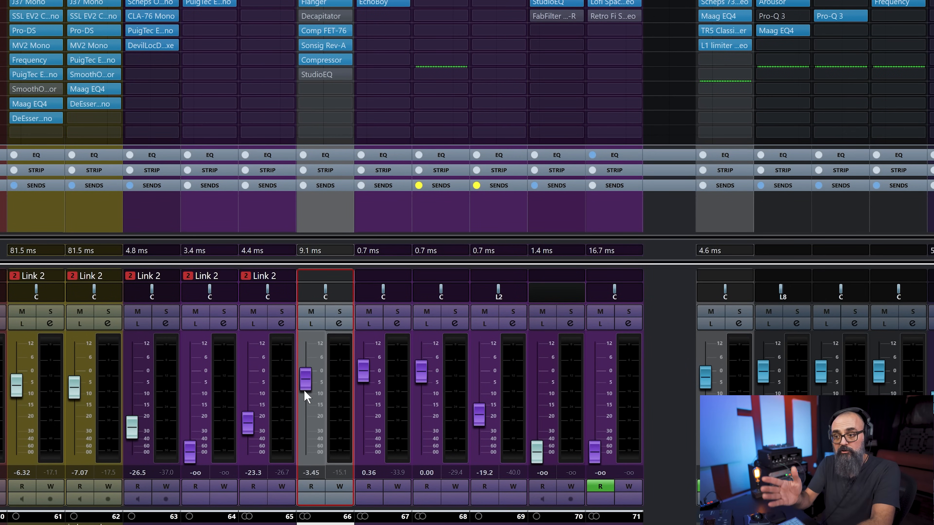
scroll(304, 391, "down", 4)
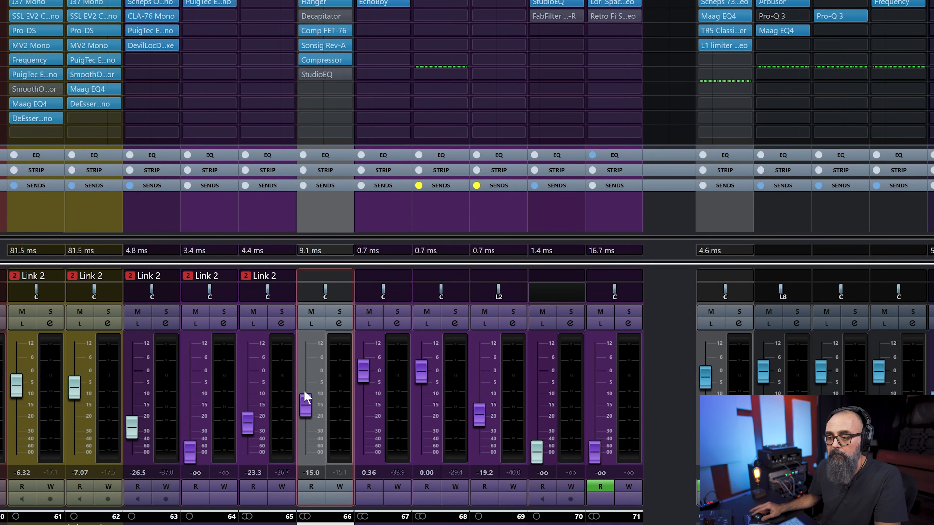
scroll(349, 405, "down", 2)
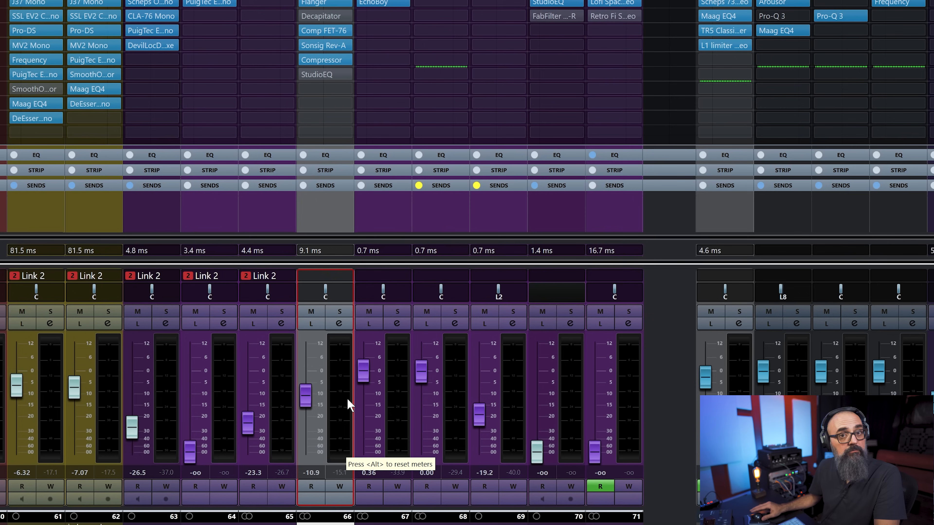
scroll(349, 404, "up", 8)
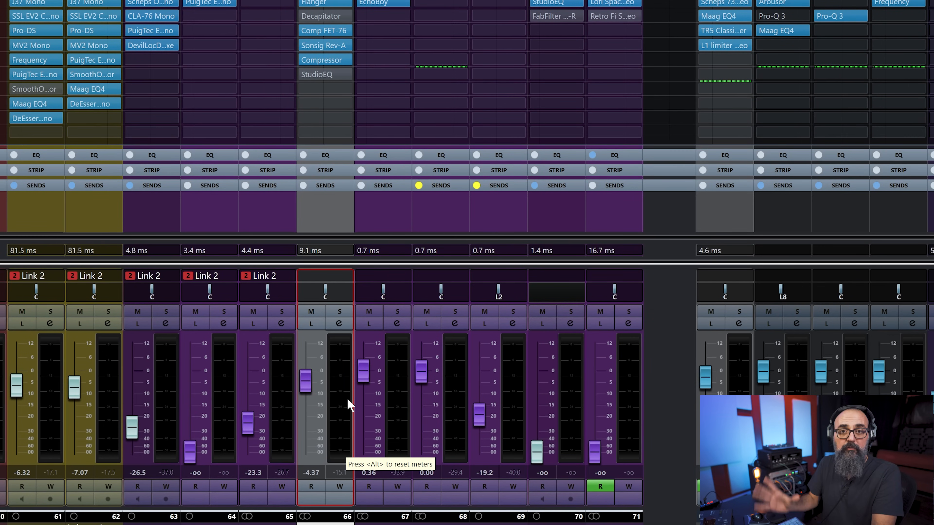
key("Up")
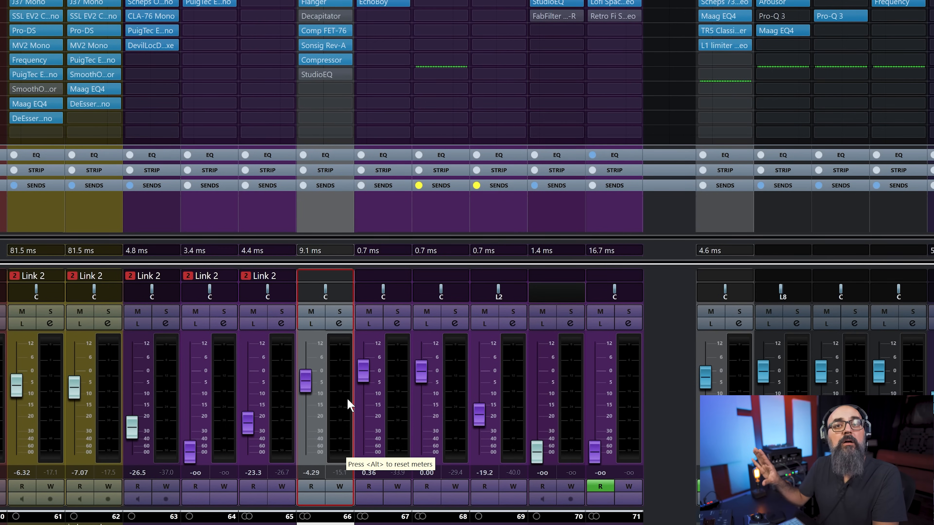
key("Down")
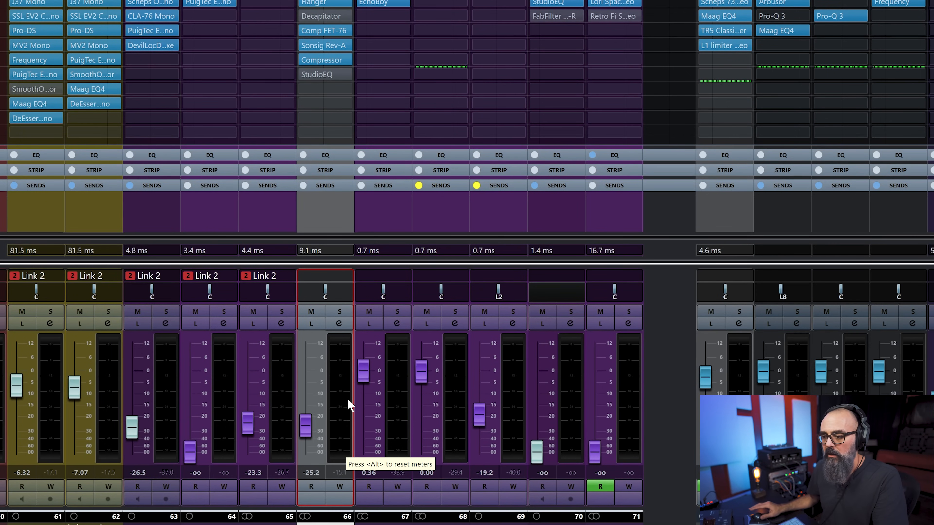
key("Down")
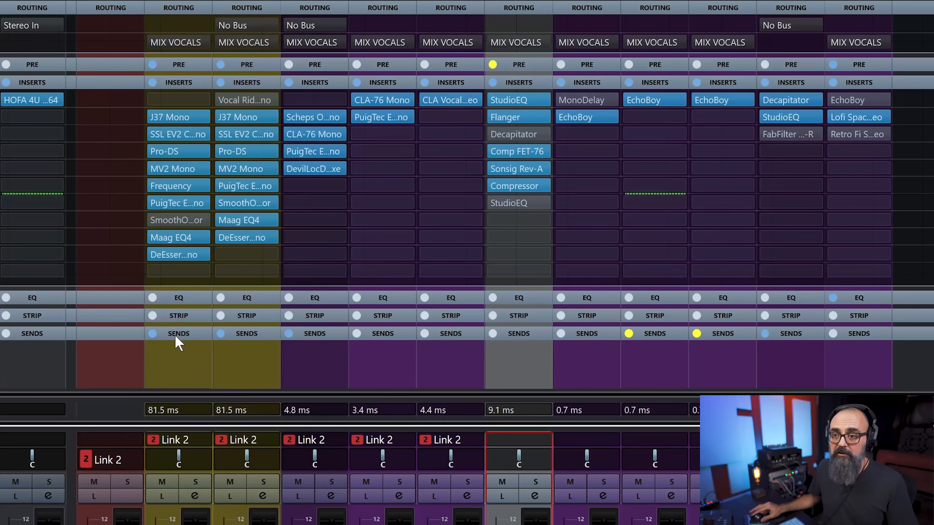
Step: Expand the channel sends and set Lead Vocal's send gain to V-Verb to -16.7 dB
left_click(175, 336)
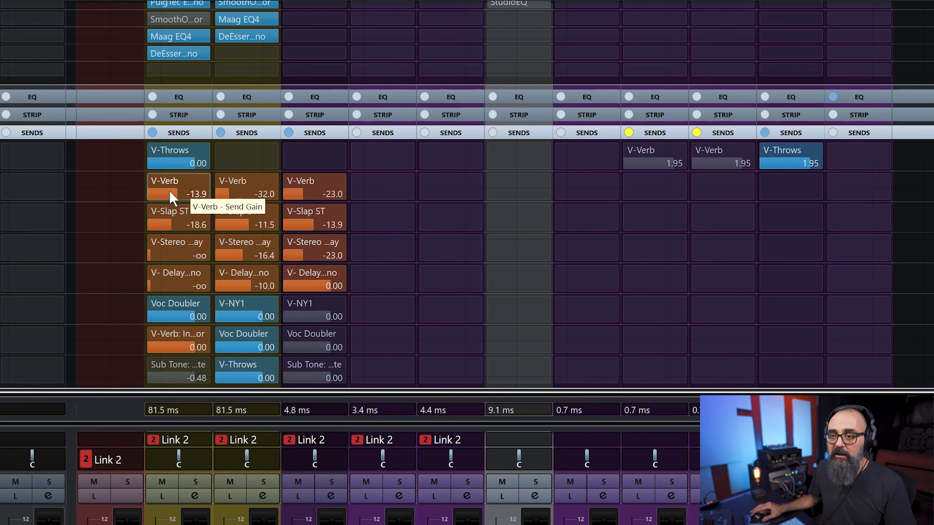
left_click_drag(170, 192, 174, 198)
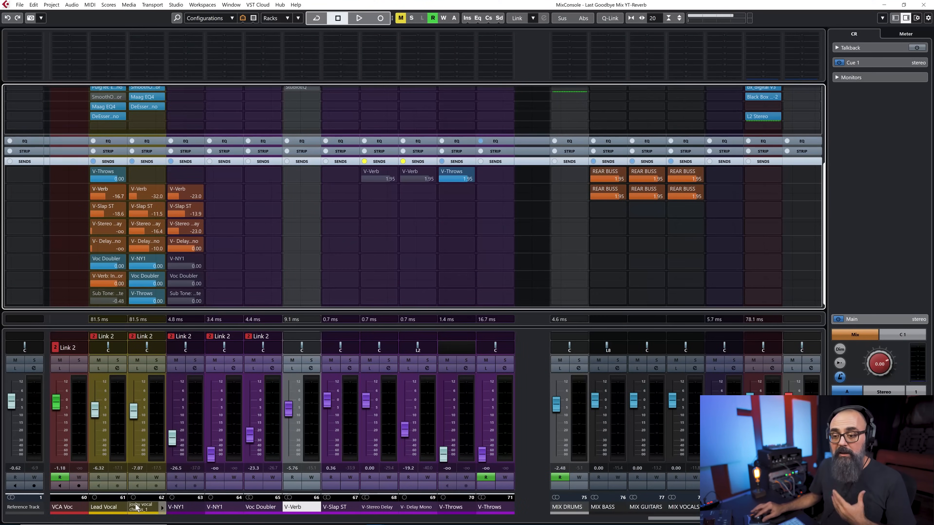
Step: Select Lead Vocal and the neighbouring chorus vocal channel in turn to compare their V-Verb sends and review the inserts
left_click(104, 508)
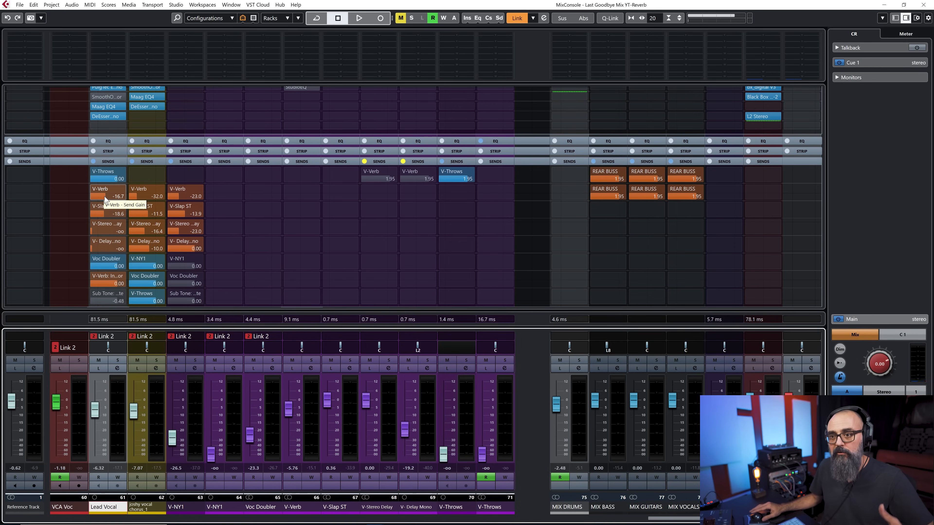
left_click(142, 201)
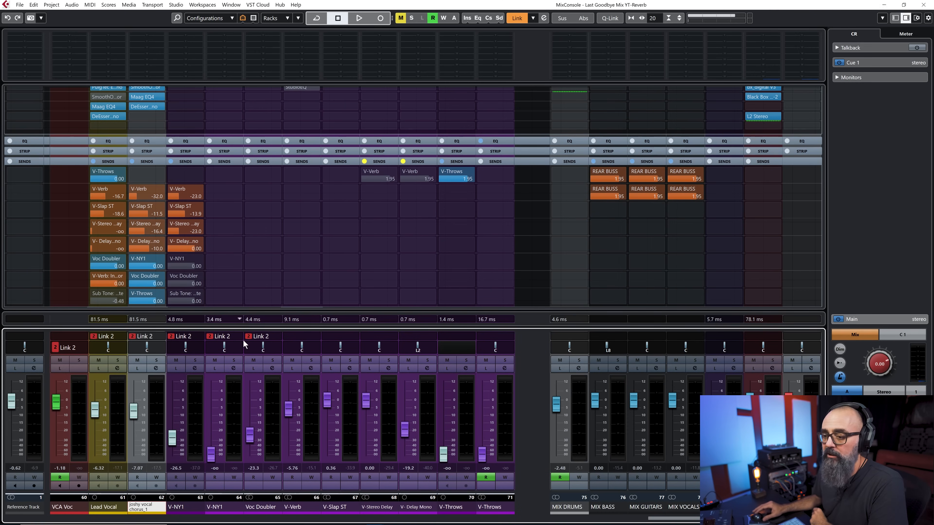
scroll(146, 166, "up", 5)
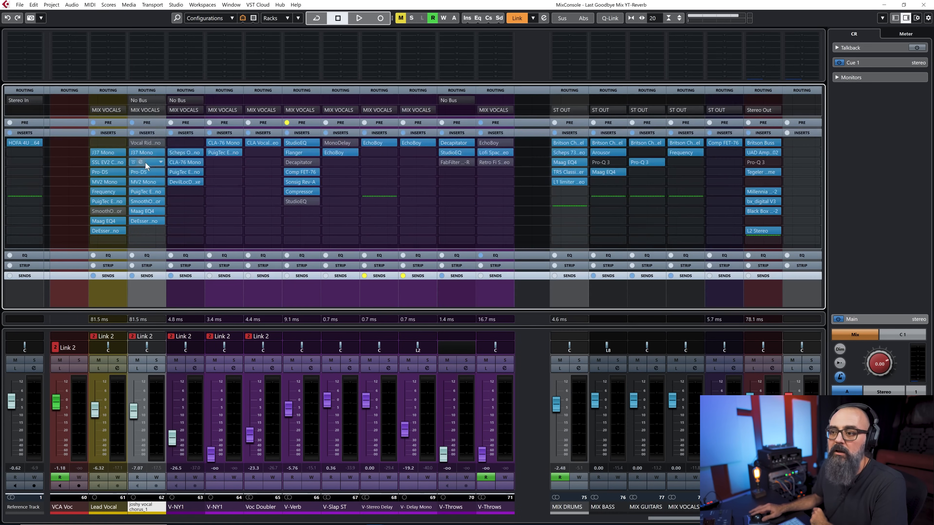